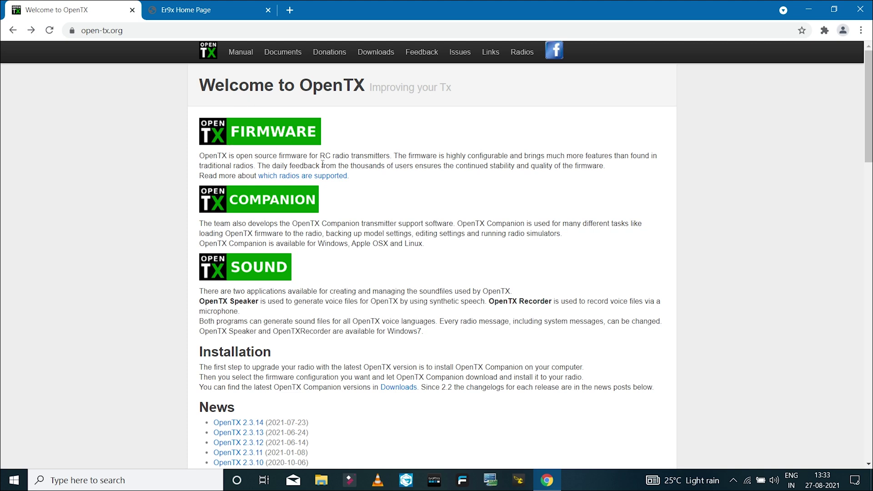
Open the OpenTX 2.1 branch page from the FlySky 9X entry in the supported radios and download the Companion 2.1.9 Windows installer.
{"action": "left_click", "coordinate": [311, 181]}
{"action": "scroll", "coordinate": [312, 182], "scroll_direction": "down", "scroll_amount": 15}
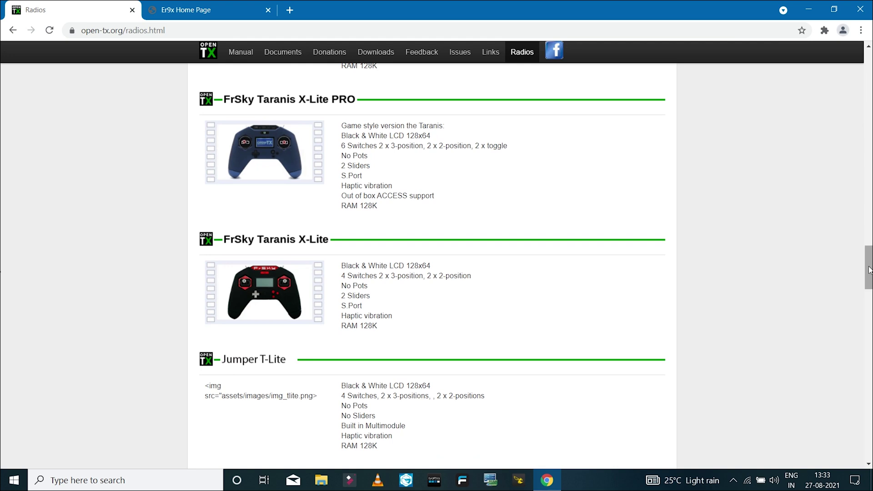
{"action": "left_click_drag", "start_coordinate": [868, 269], "coordinate": [868, 437]}
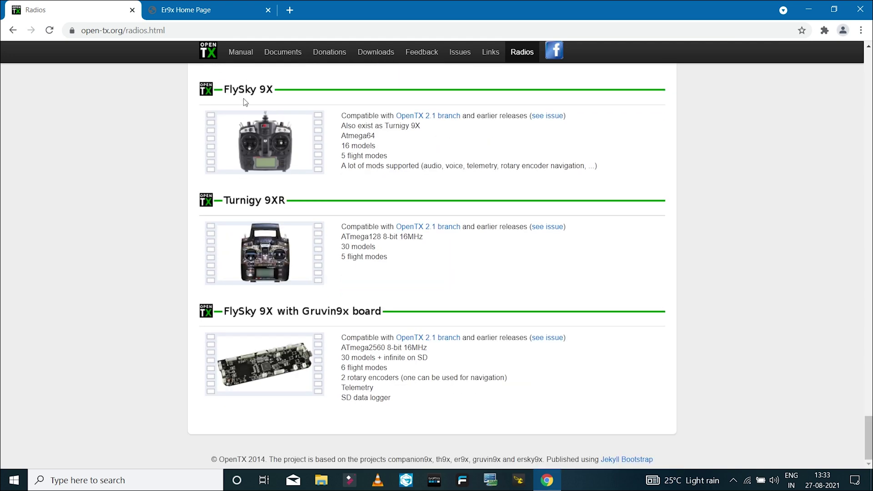
{"action": "left_click", "coordinate": [423, 119]}
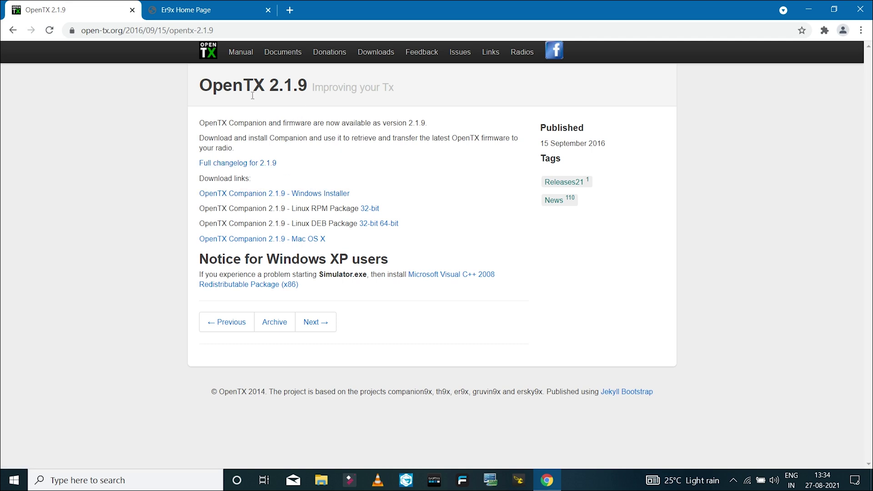
{"action": "left_click", "coordinate": [281, 193]}
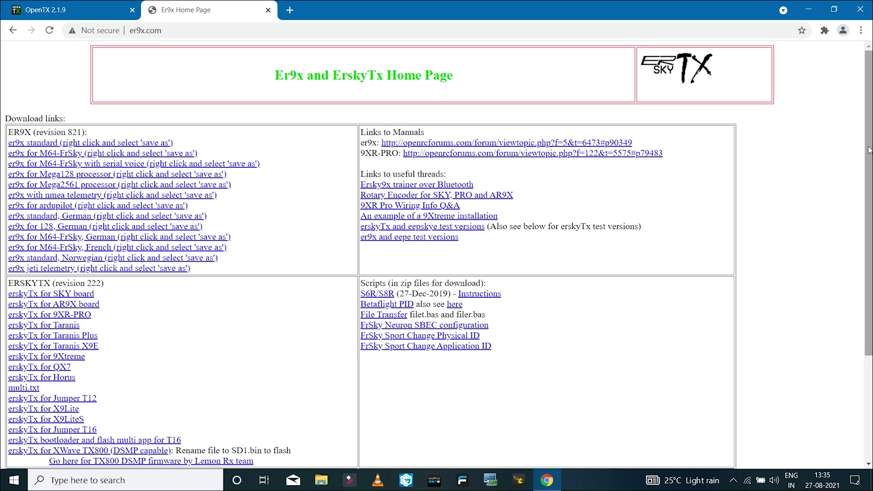
Look over the download links on the er9x home page and return to the OpenTX site.
{"action": "left_click_drag", "start_coordinate": [868, 150], "coordinate": [868, 255]}
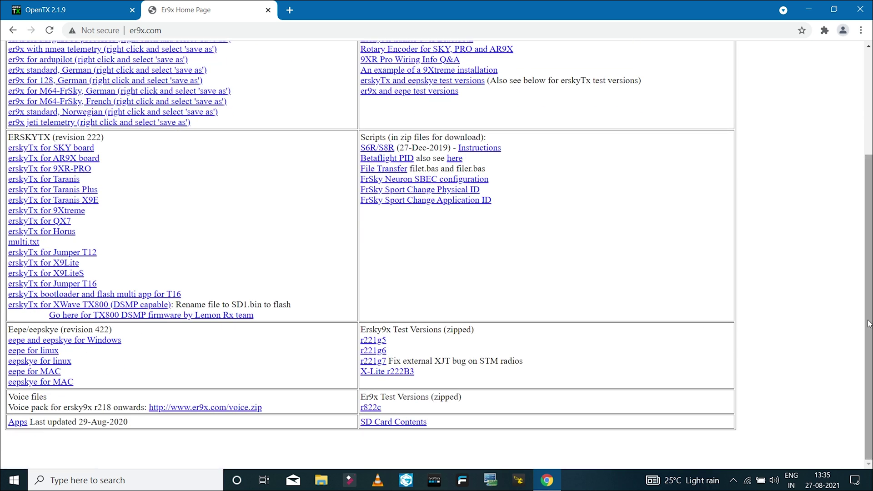
{"action": "left_click_drag", "start_coordinate": [868, 309], "coordinate": [868, 205]}
{"action": "left_click", "coordinate": [78, 10]}
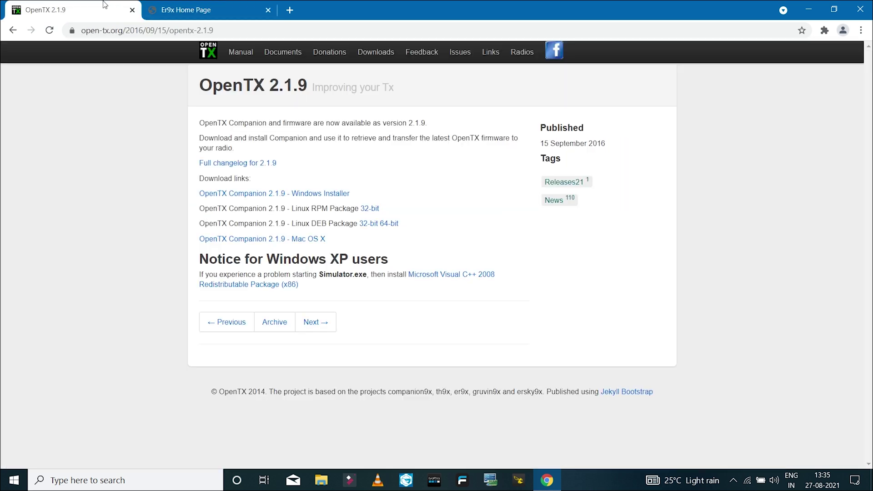
Open the companion9x v1.52 release page from the OpenTX downloads, enlarge the text and examine its changelog and download link.
{"action": "left_click", "coordinate": [12, 30]}
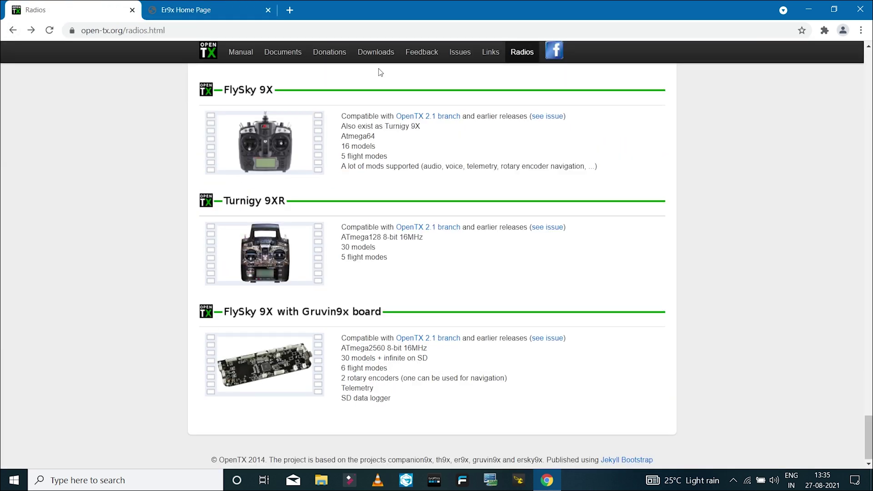
{"action": "left_click", "coordinate": [373, 53]}
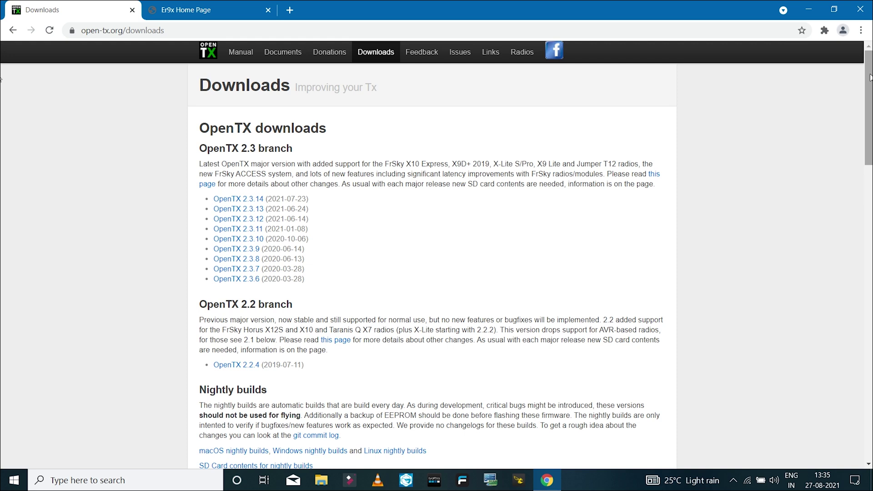
{"action": "left_click_drag", "start_coordinate": [869, 77], "coordinate": [869, 206]}
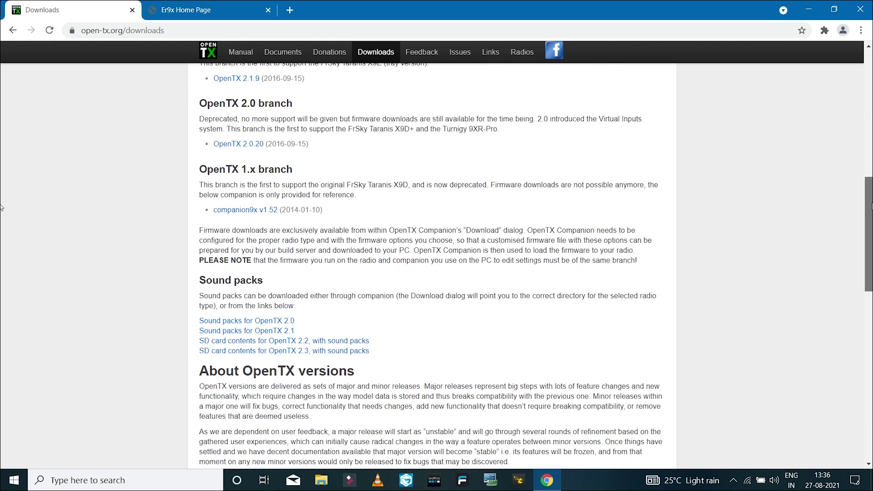
{"action": "scroll", "coordinate": [237, 153], "scroll_direction": "down", "scroll_amount": 1}
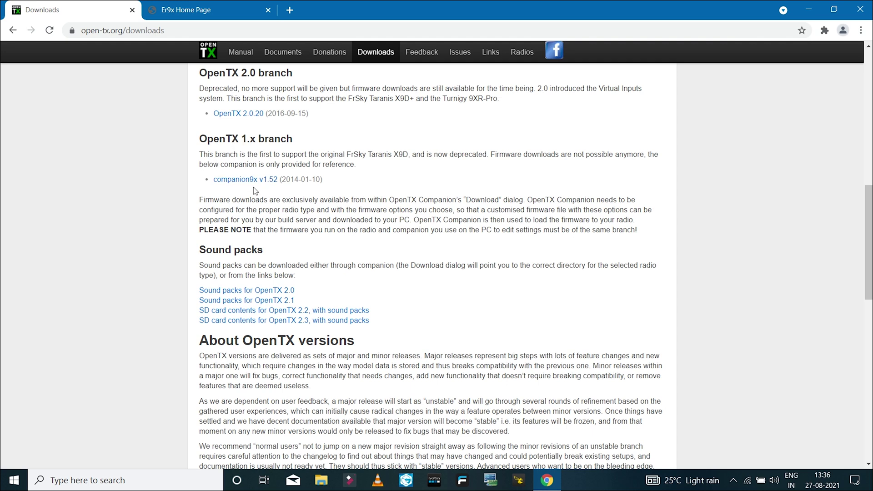
{"action": "key", "text": "ctrl+plus"}
{"action": "key", "text": "ctrl+plus"}
{"action": "key", "text": "ctrl+plus"}
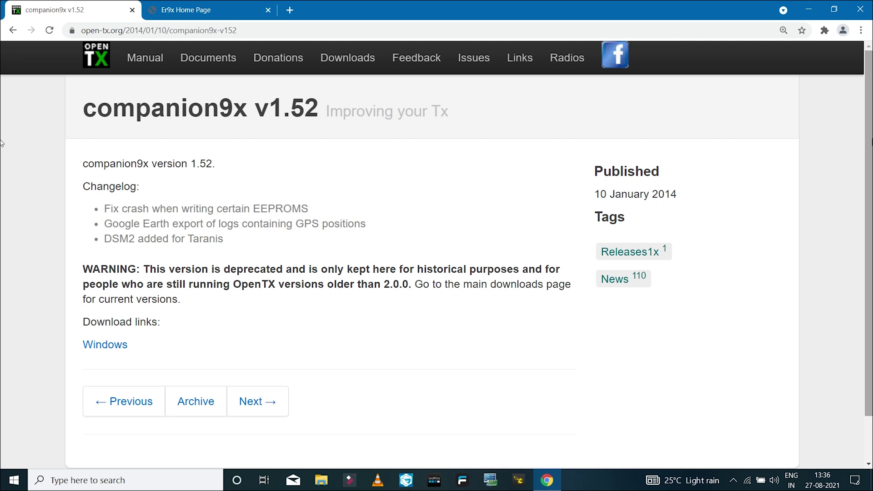
{"action": "scroll", "coordinate": [2, 305], "scroll_direction": "down", "scroll_amount": 2}
{"action": "scroll", "coordinate": [189, 309], "scroll_direction": "up", "scroll_amount": 2}
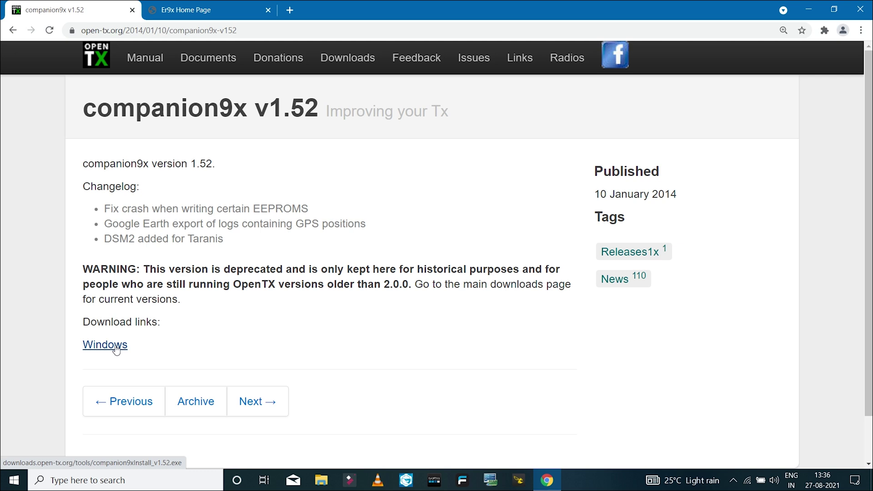
Download eepe and eepskye for Windows from the er9x home page and close the browser.
{"action": "key", "text": "ctrl+Tab"}
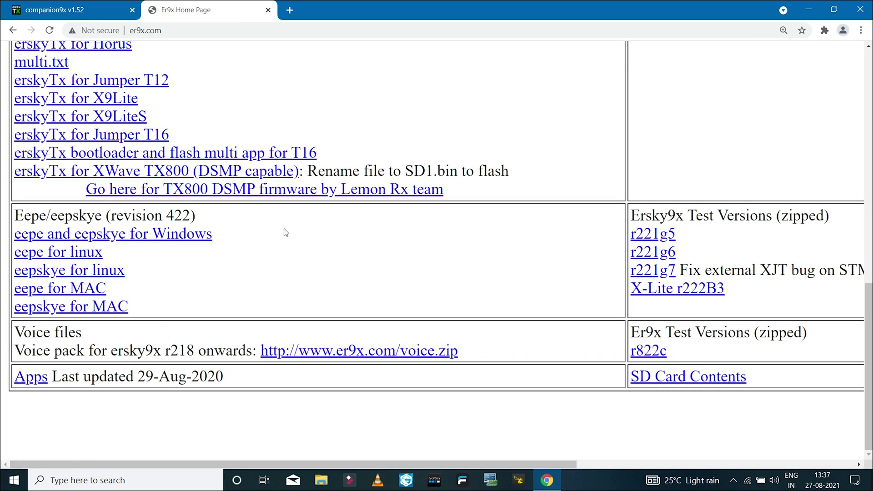
{"action": "left_click", "coordinate": [133, 237]}
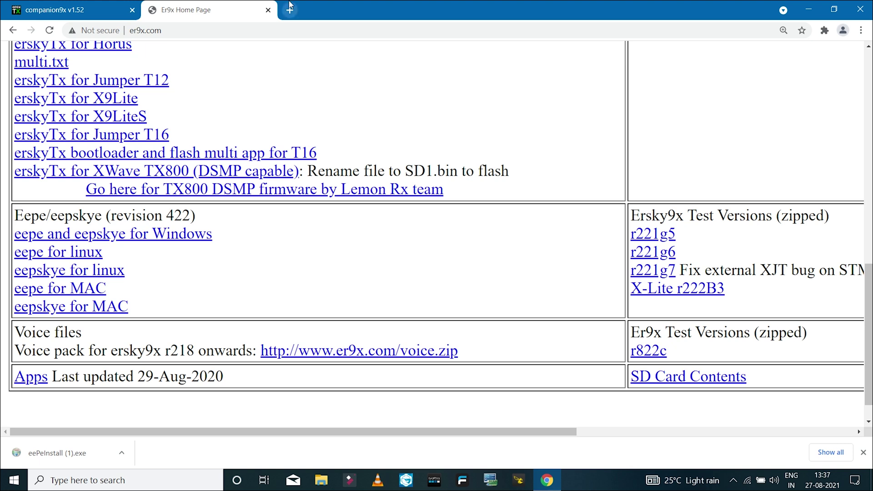
{"action": "left_click", "coordinate": [860, 9]}
Run eePeInstall (1).exe from New Volume (D:) in File Explorer and complete the eePe installation.
{"action": "right_click", "coordinate": [463, 209]}
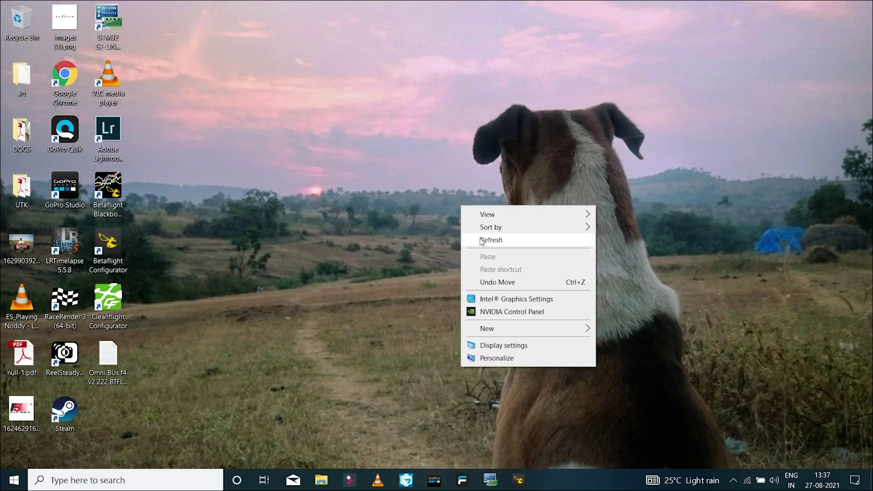
{"action": "left_click", "coordinate": [482, 240]}
{"action": "left_click", "coordinate": [321, 480]}
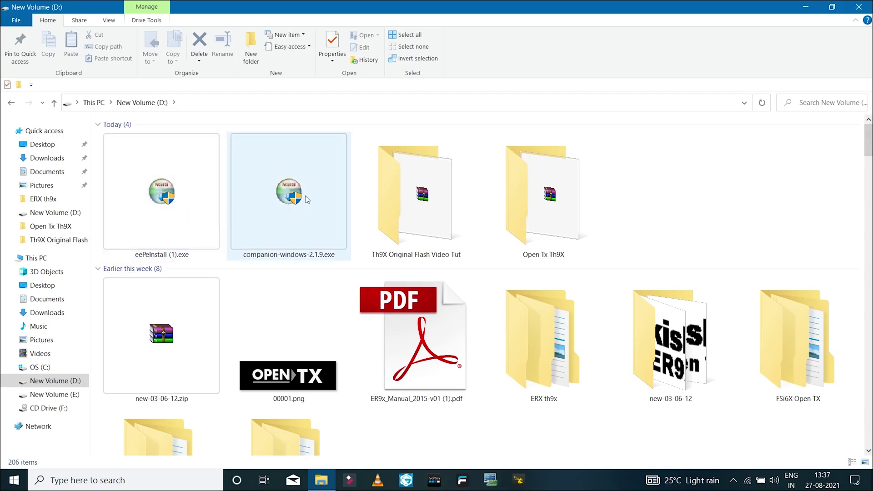
{"action": "double_click", "coordinate": [161, 191]}
{"action": "left_click", "coordinate": [499, 331]}
{"action": "left_click", "coordinate": [499, 330]}
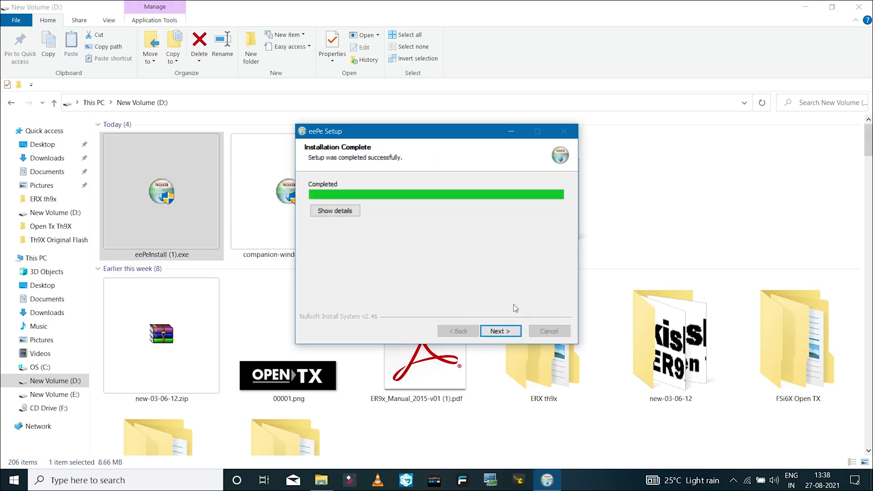
{"action": "left_click", "coordinate": [500, 331]}
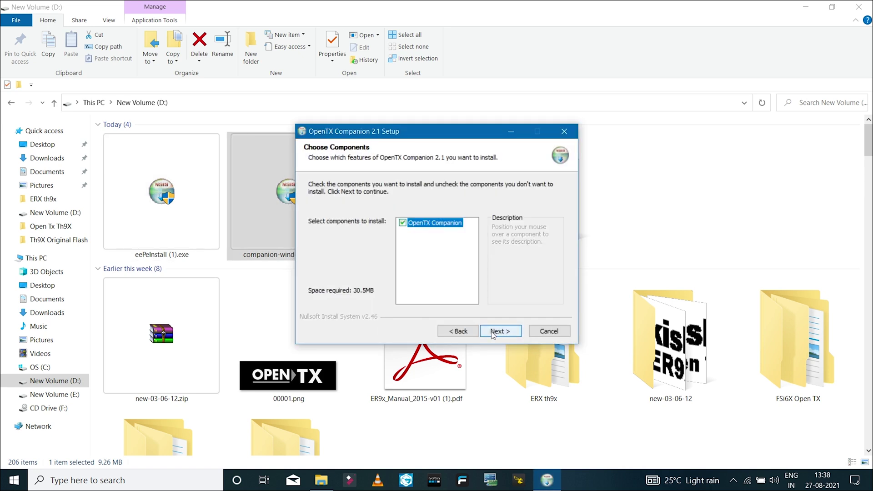
Install OpenTX Companion 2.1 with the OpenTX Companion component included and finish the setup.
{"action": "left_click", "coordinate": [496, 331]}
{"action": "left_click", "coordinate": [500, 331]}
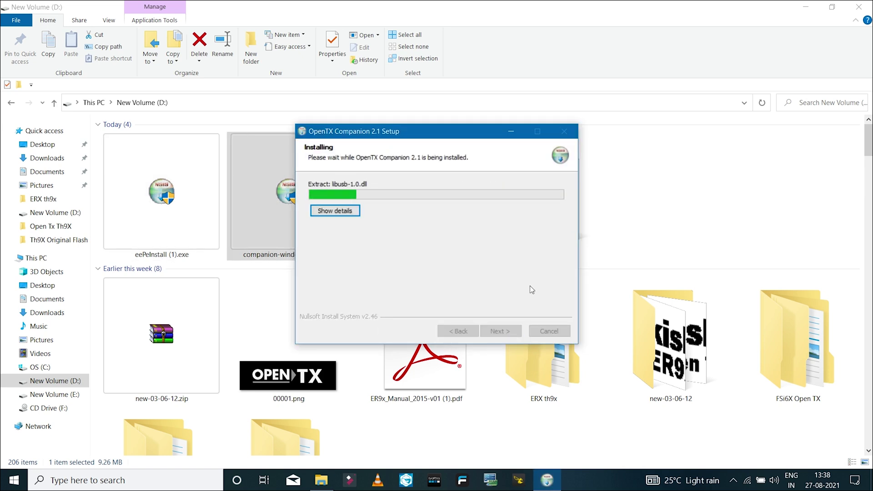
{"action": "left_click", "coordinate": [500, 331]}
{"action": "left_click", "coordinate": [500, 331]}
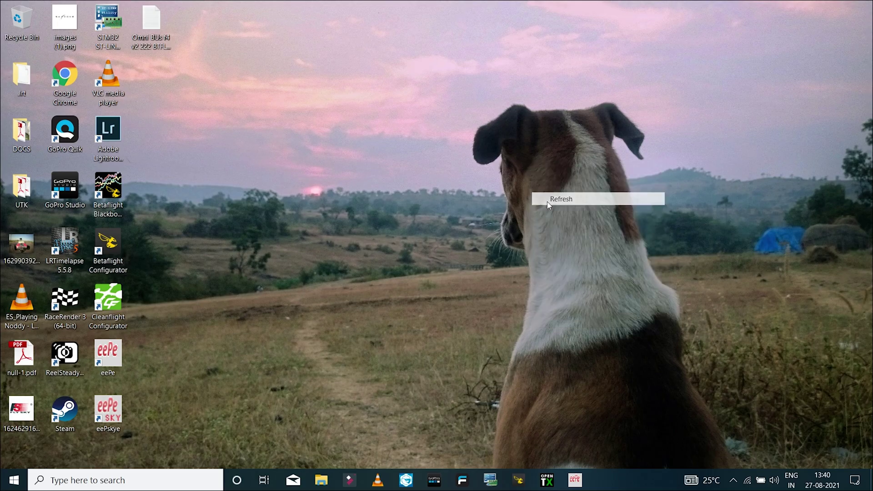
Launch OpenTX Companion and add a new radio profile.
{"action": "left_click", "coordinate": [548, 481]}
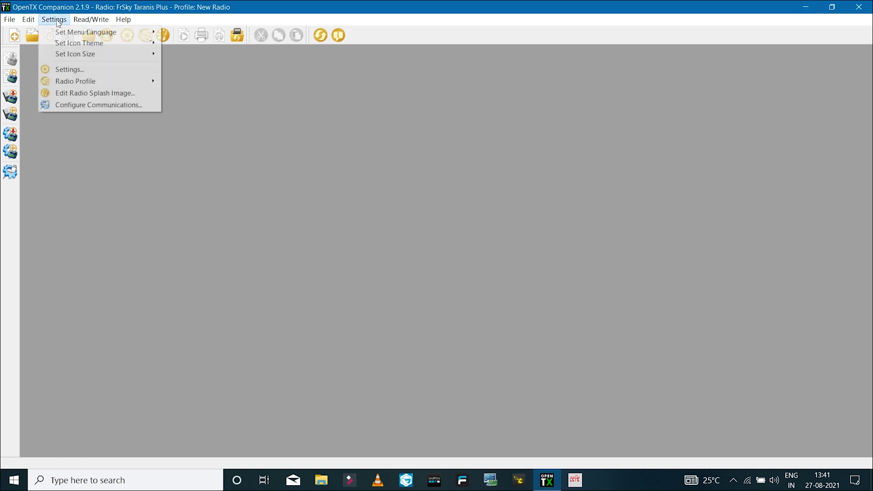
{"action": "mouse_move", "coordinate": [83, 81]}
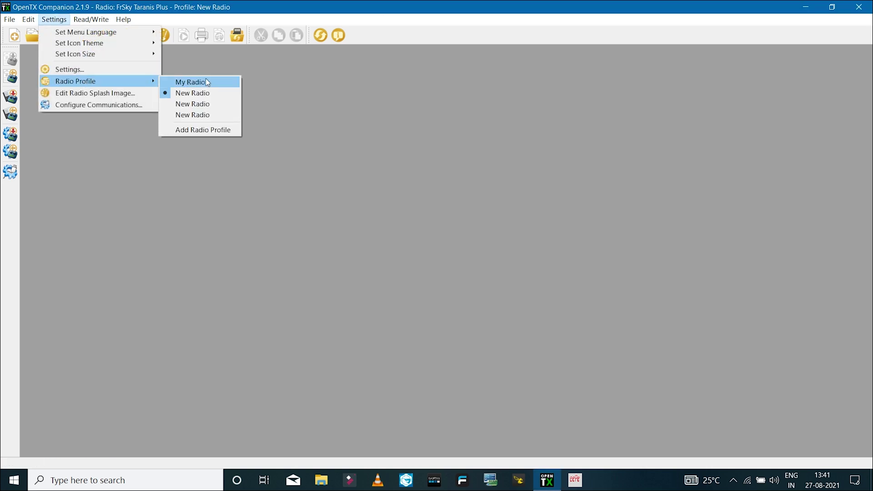
{"action": "left_click", "coordinate": [202, 131]}
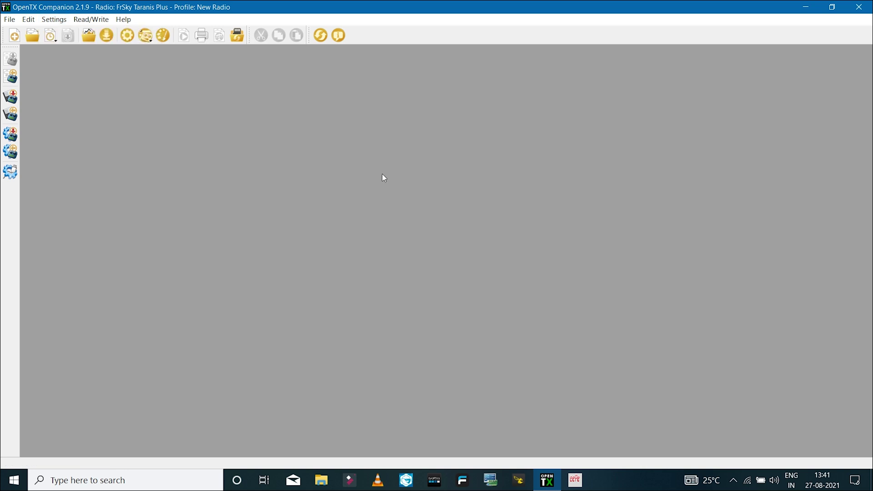
Open the radio profile settings and name the profile FlySky Th9X.
{"action": "left_click", "coordinate": [128, 36]}
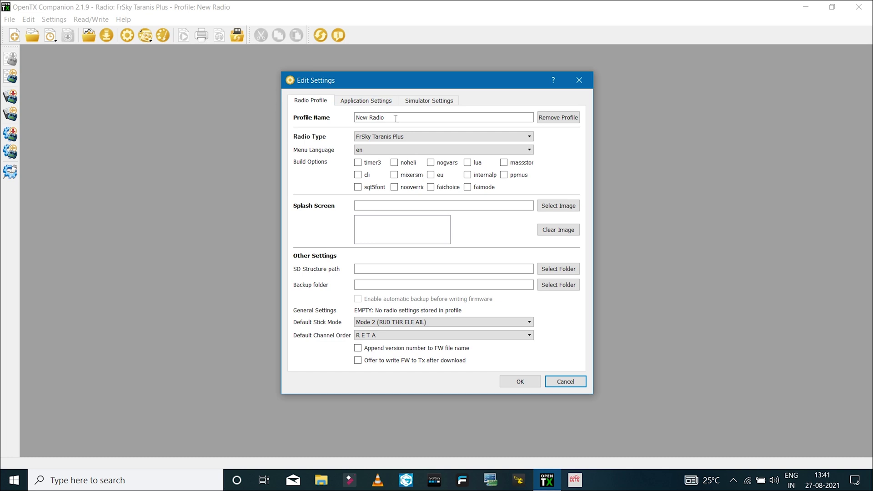
{"action": "left_click", "coordinate": [441, 117]}
{"action": "key", "text": "ctrl+a"}
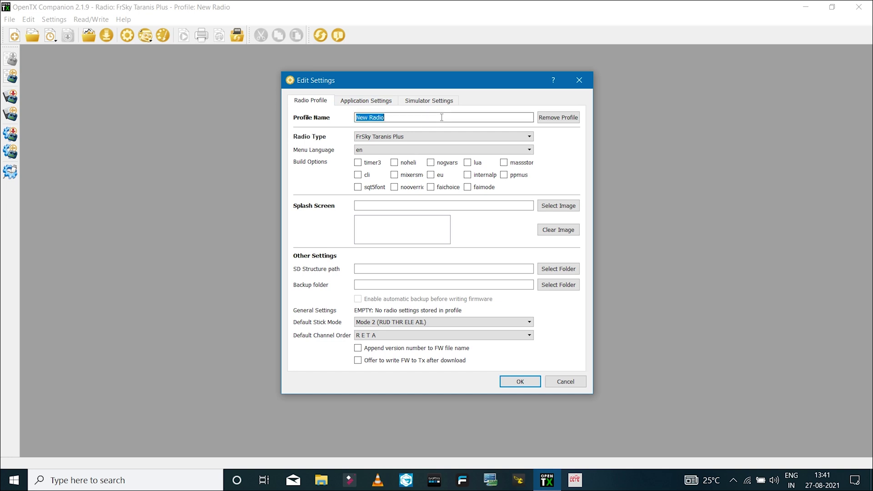
{"action": "type", "text": "FlySky Th9X"}
Set the profile's radio type to 9X with stock board and its menu language to en.
{"action": "left_click", "coordinate": [529, 137]}
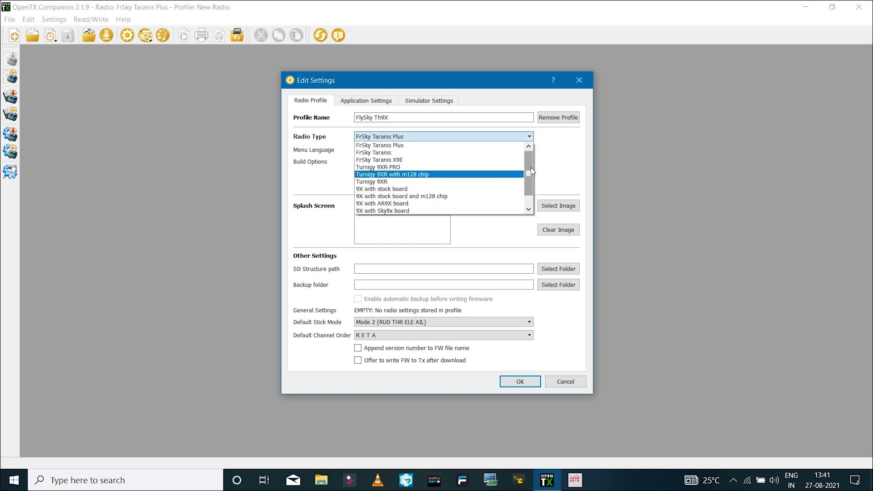
{"action": "left_click_drag", "start_coordinate": [530, 171], "coordinate": [530, 179]}
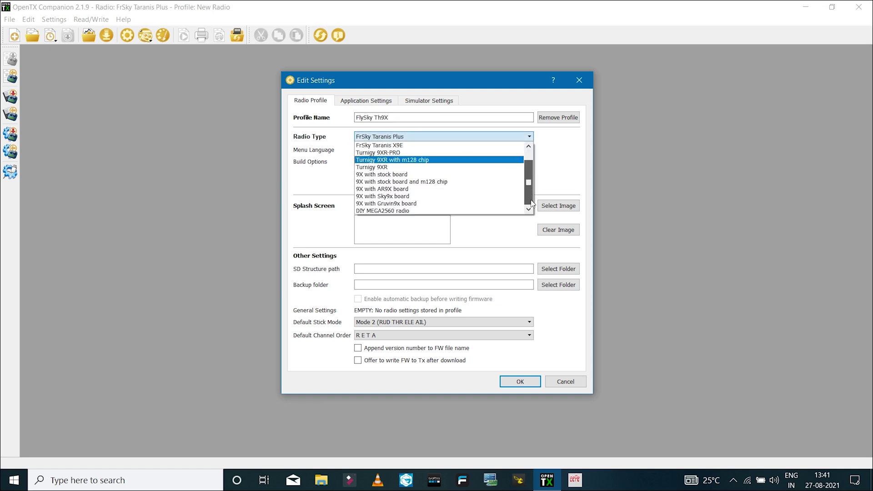
{"action": "left_click", "coordinate": [400, 175]}
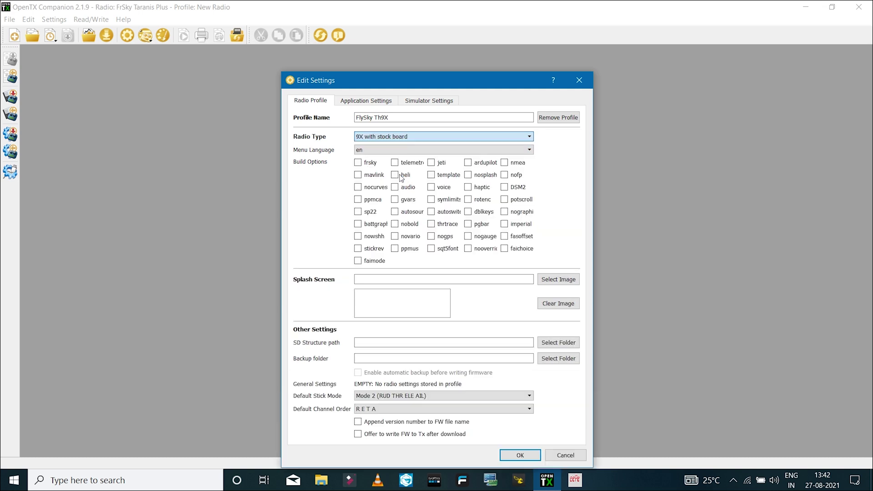
{"action": "left_click", "coordinate": [389, 150]}
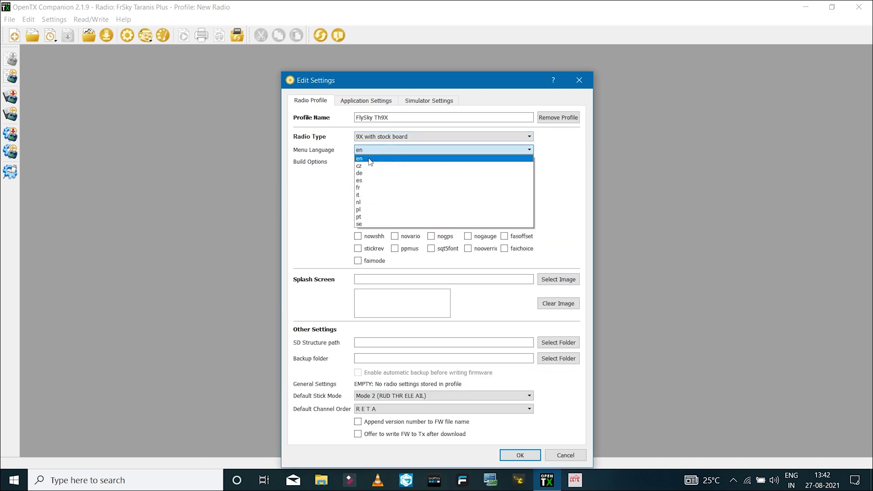
{"action": "left_click", "coordinate": [368, 160]}
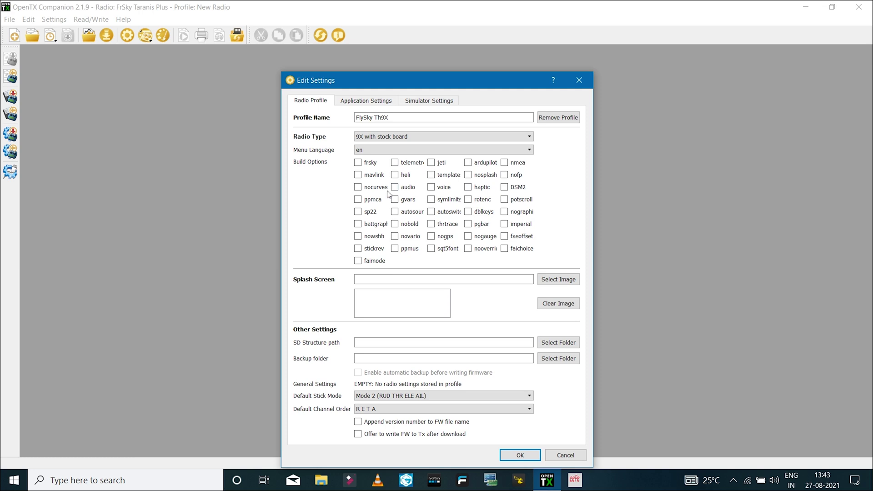
Enable the build options nofp, potscroll, autosource, autoswitch and ppmus for the FlySky Th9X profile.
{"action": "mouse_move", "coordinate": [403, 216]}
{"action": "mouse_move", "coordinate": [359, 164]}
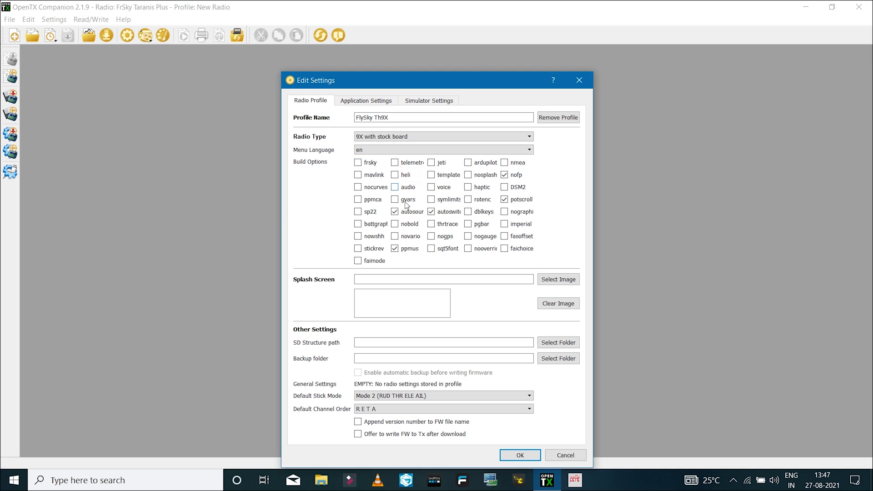
{"action": "left_click", "coordinate": [395, 212]}
{"action": "left_click", "coordinate": [436, 213]}
{"action": "mouse_move", "coordinate": [397, 215]}
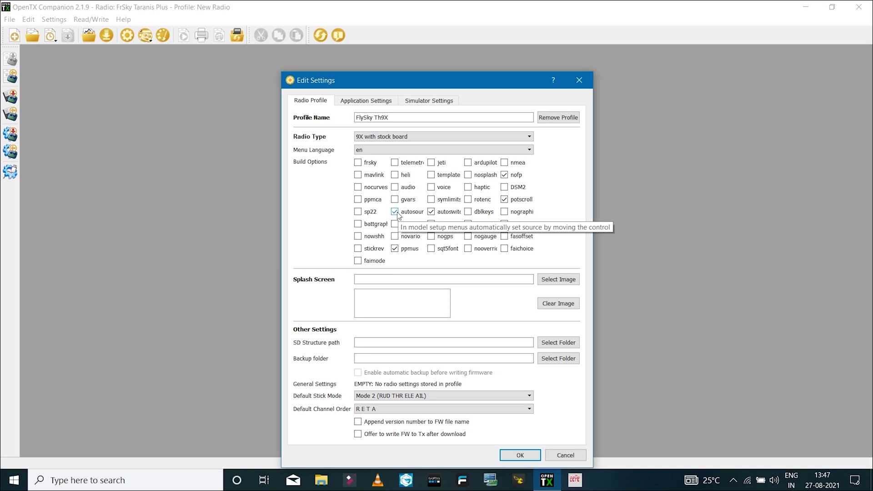
{"action": "mouse_move", "coordinate": [444, 215]}
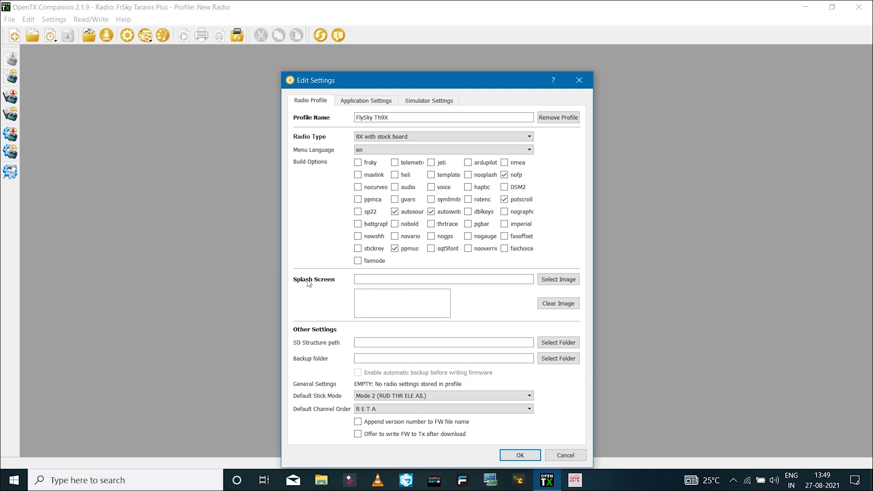
Set the profile's splash screen to the image 1RakishRc.bmp from the new-03-06-12 folder on drive D.
{"action": "left_click", "coordinate": [368, 281]}
{"action": "left_click", "coordinate": [59, 325]}
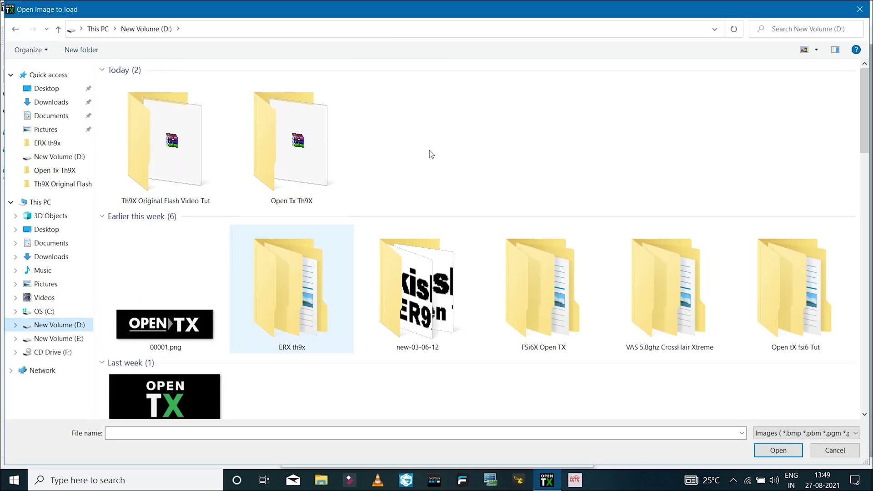
{"action": "left_click_drag", "start_coordinate": [866, 97], "coordinate": [866, 114]}
{"action": "double_click", "coordinate": [417, 264]}
{"action": "left_click", "coordinate": [138, 114]}
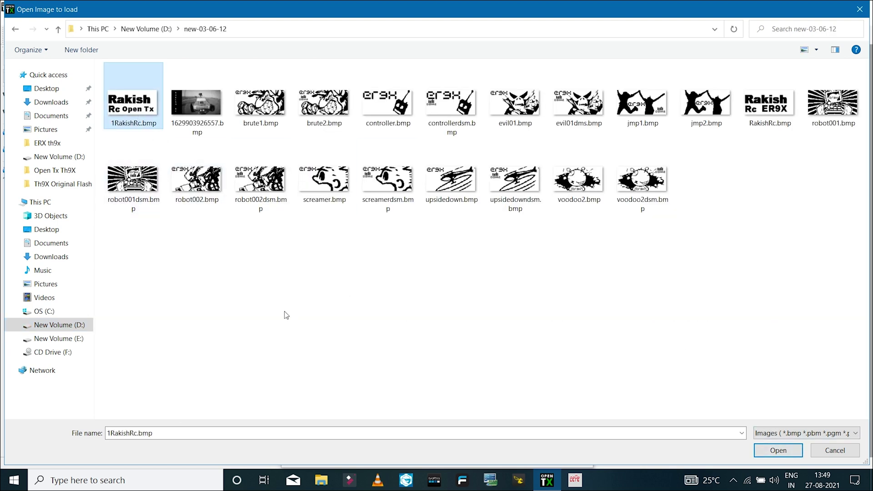
{"action": "key", "text": "Return"}
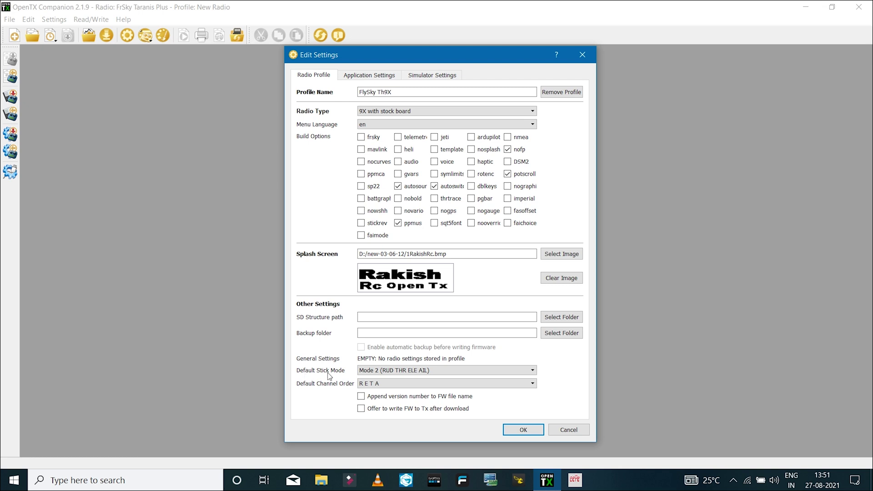
Set the default stick mode to Mode 2 (RUD THR ELE AIL) and the default channel order to A E T R.
{"action": "left_click", "coordinate": [380, 372]}
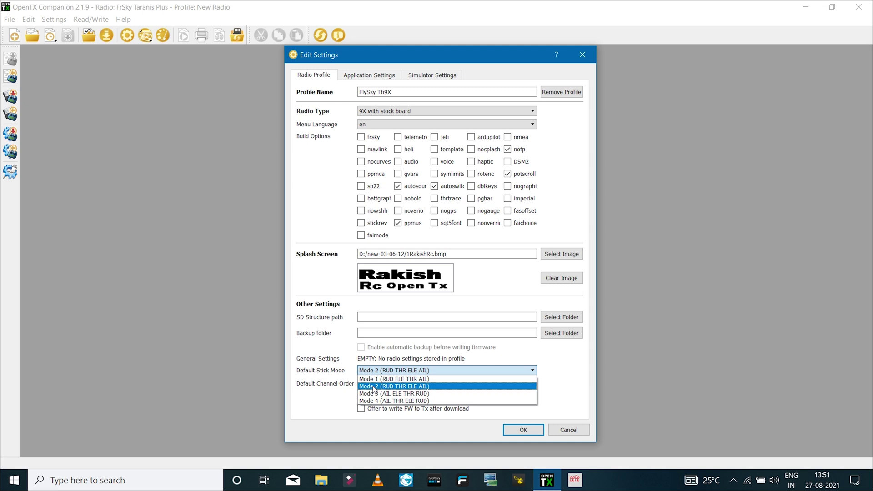
{"action": "left_click", "coordinate": [374, 387]}
{"action": "left_click", "coordinate": [382, 386]}
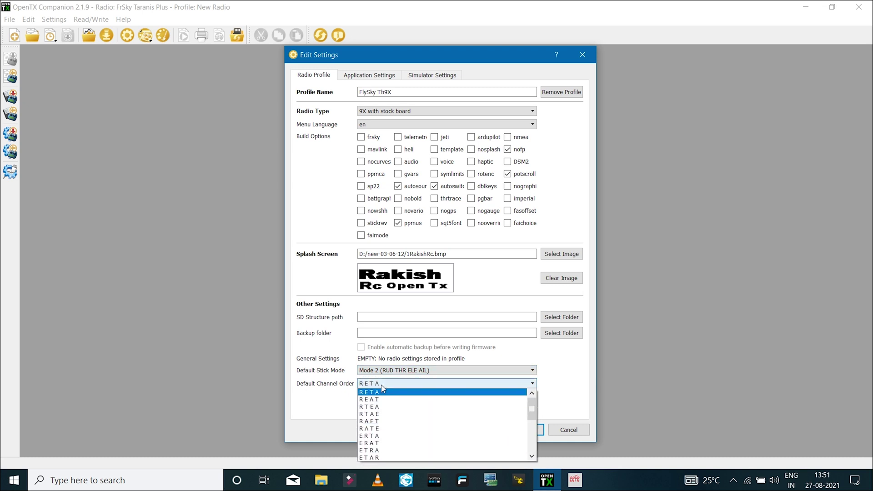
{"action": "left_click_drag", "start_coordinate": [531, 409], "coordinate": [539, 454]}
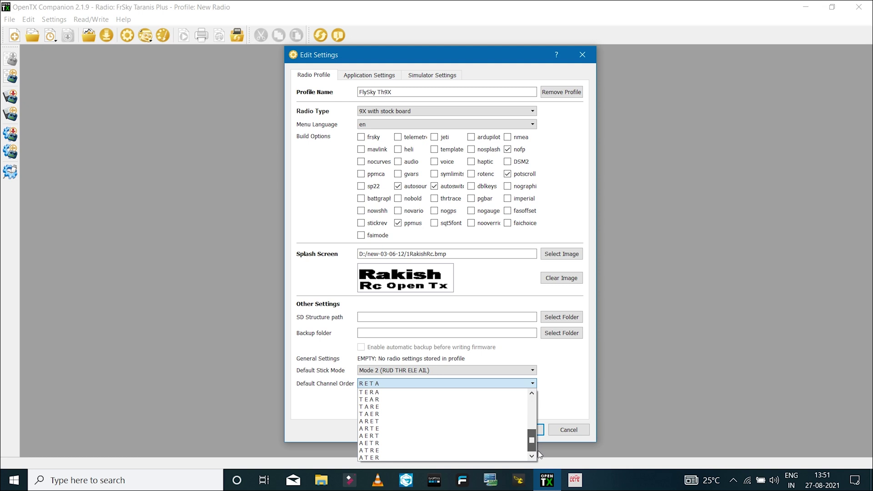
{"action": "left_click", "coordinate": [397, 443]}
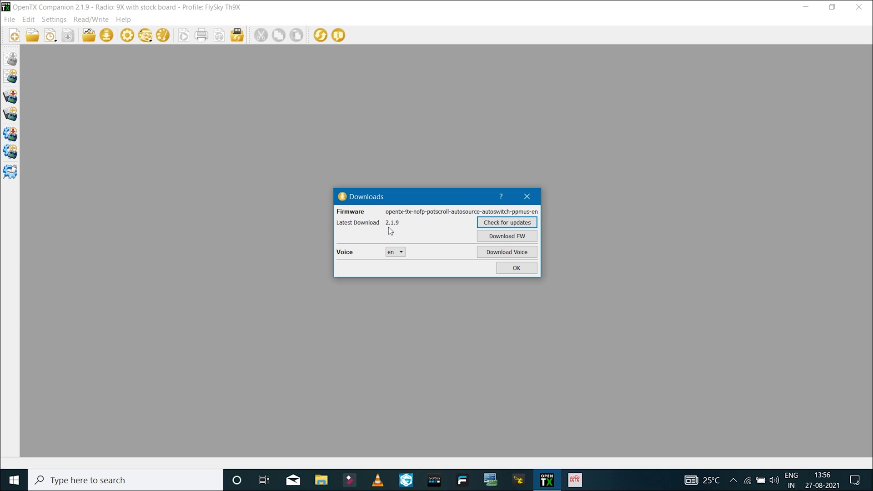
Download the firmware and save it to the Desktop as opentx-9x-nofp-potscroll-autosource-autoswitch-ppmus-en.hex.
{"action": "left_click", "coordinate": [525, 237]}
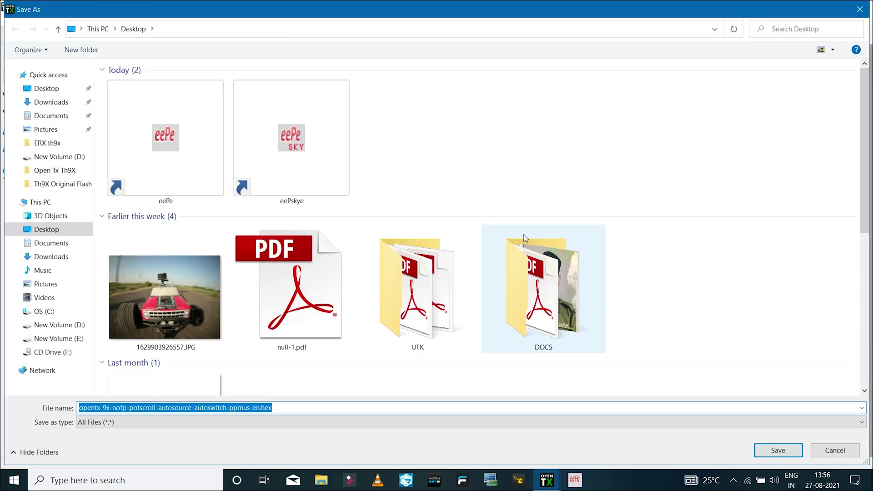
{"action": "left_click", "coordinate": [778, 450]}
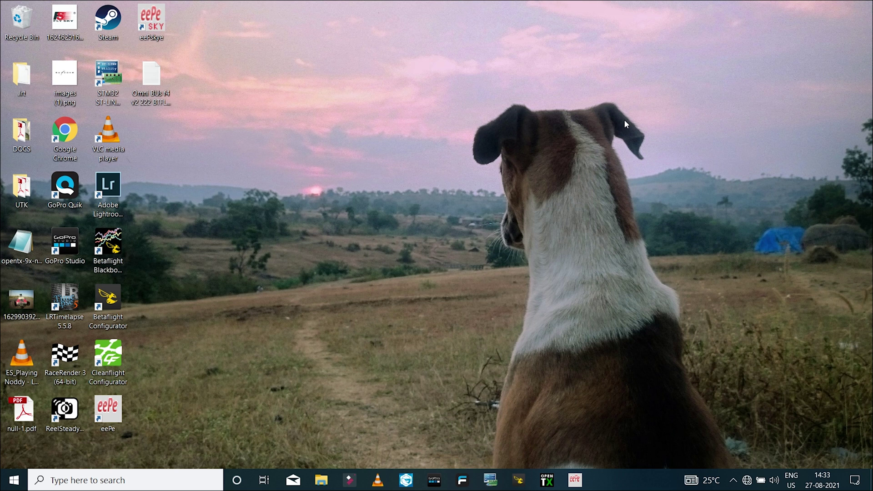
Open Device Manager, maximize it and locate the USBasp entry under Other devices.
{"action": "key", "text": "super"}
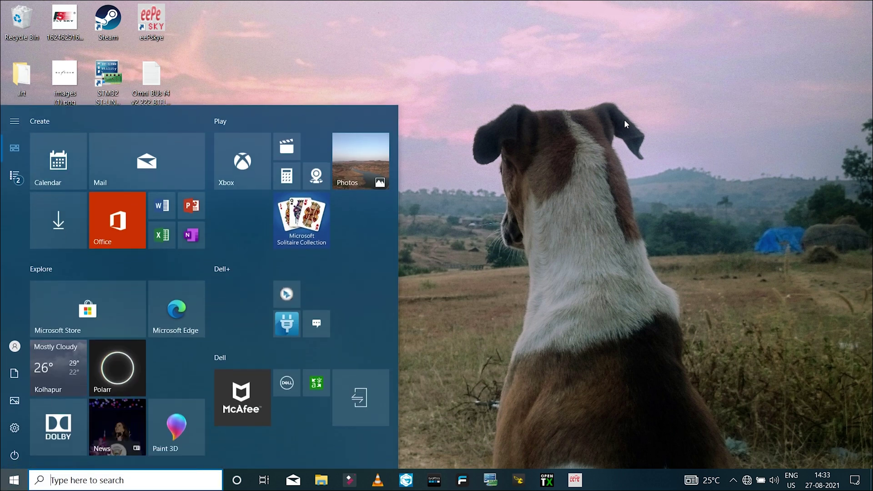
{"action": "type", "text": "device"}
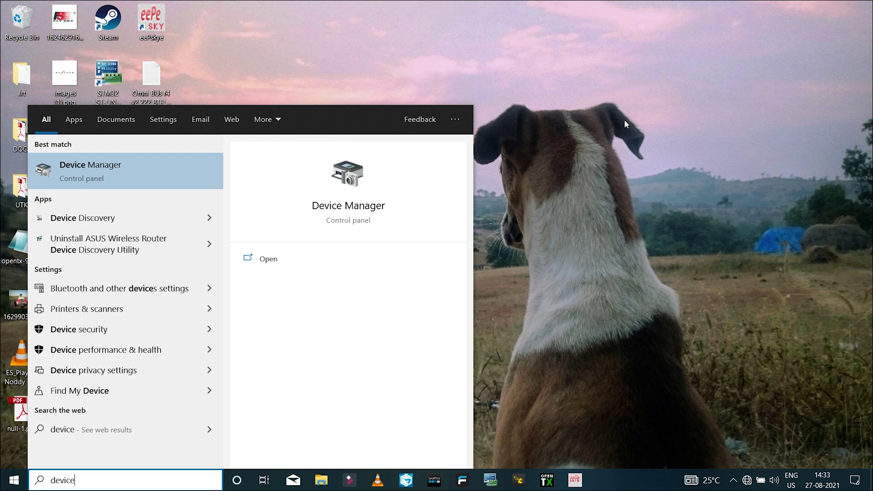
{"action": "key", "text": "Return"}
{"action": "key", "text": "super+Up"}
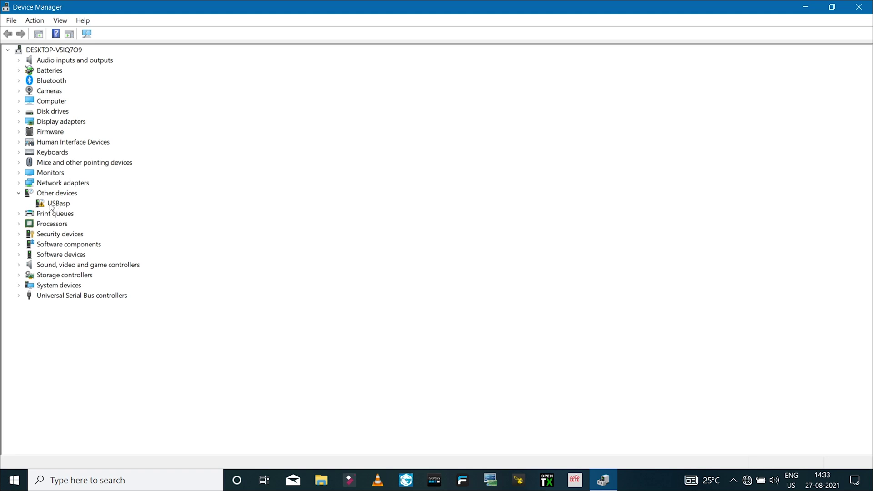
{"action": "left_click", "coordinate": [44, 204]}
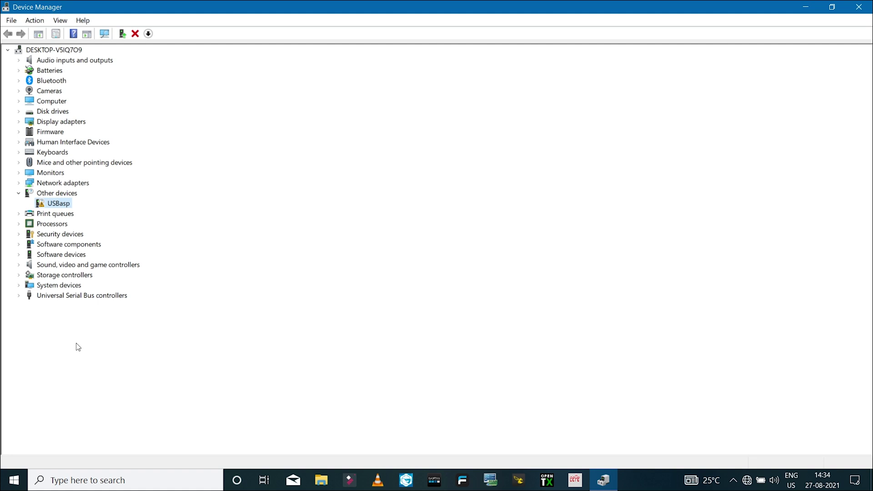
Launch Zadig, list all devices and choose USBasp as the device for driver installation.
{"action": "key", "text": "super"}
{"action": "type", "text": "zaid"}
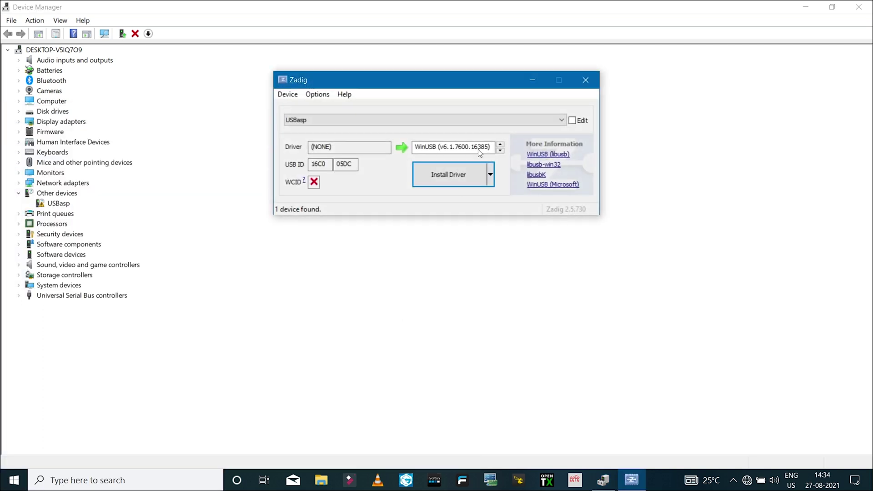
{"action": "left_click", "coordinate": [318, 95]}
{"action": "left_click", "coordinate": [329, 107]}
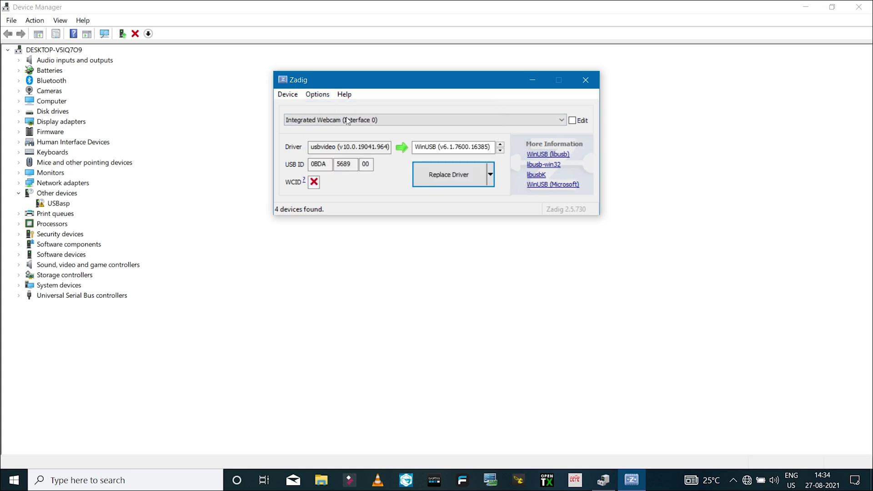
{"action": "left_click", "coordinate": [347, 120]}
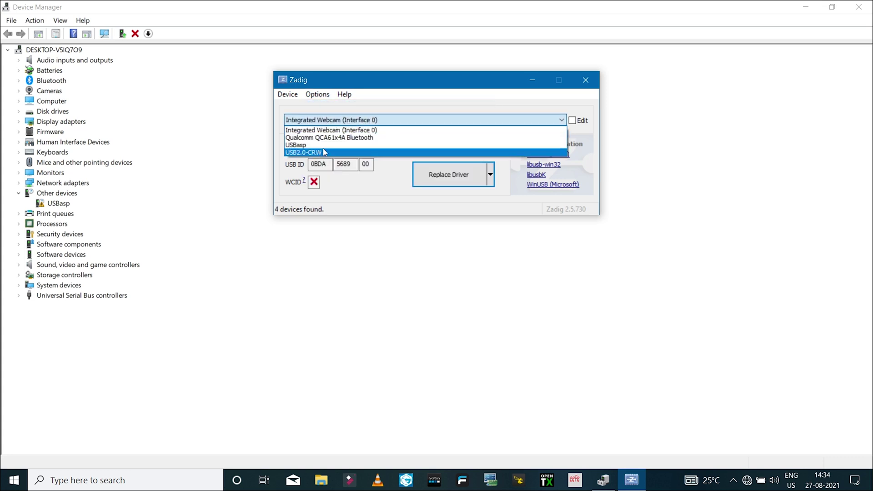
{"action": "left_click", "coordinate": [296, 145]}
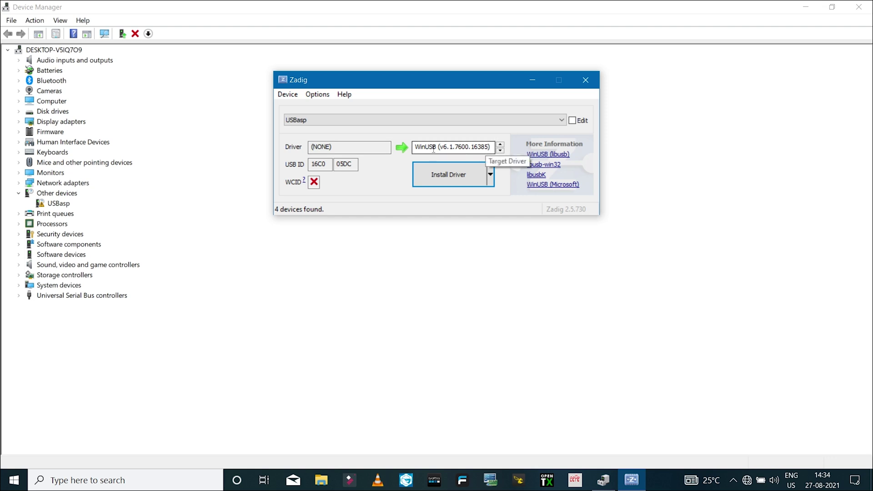
Install the libusb-win32 (v1.2.6.0) driver for USBasp and close Zadig.
{"action": "left_click", "coordinate": [500, 145]}
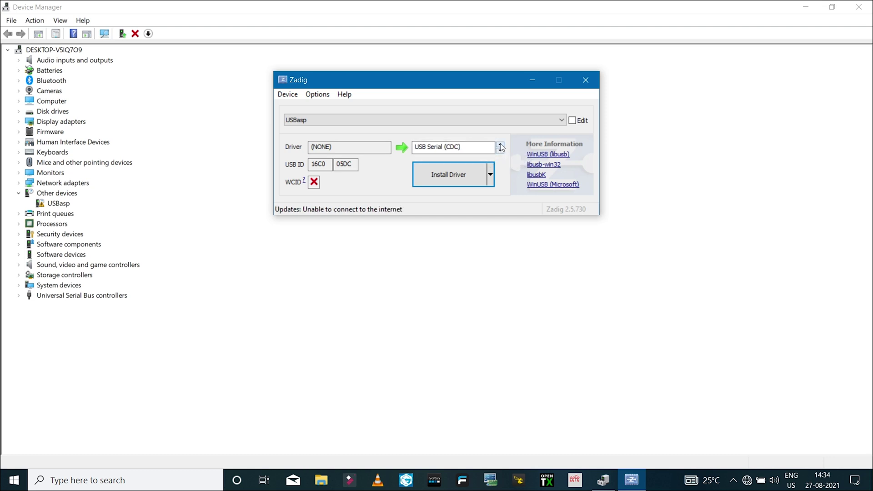
{"action": "left_click", "coordinate": [500, 144]}
{"action": "left_click", "coordinate": [500, 144]}
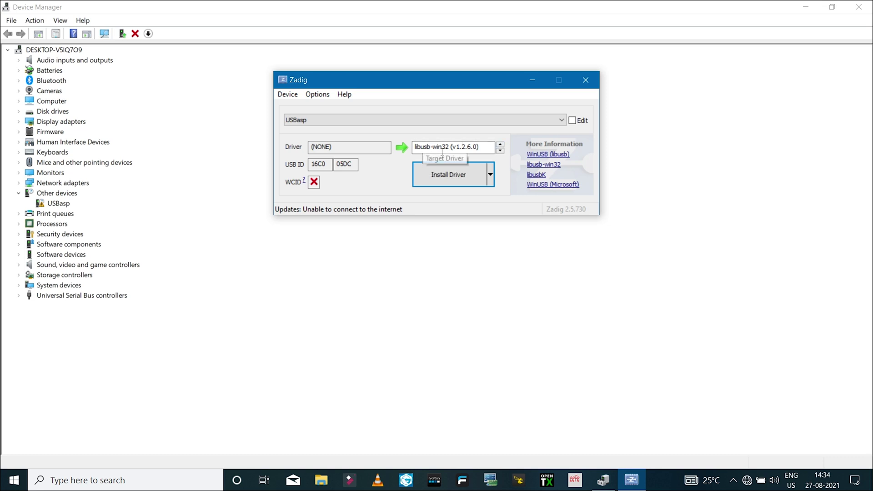
{"action": "left_click", "coordinate": [448, 184]}
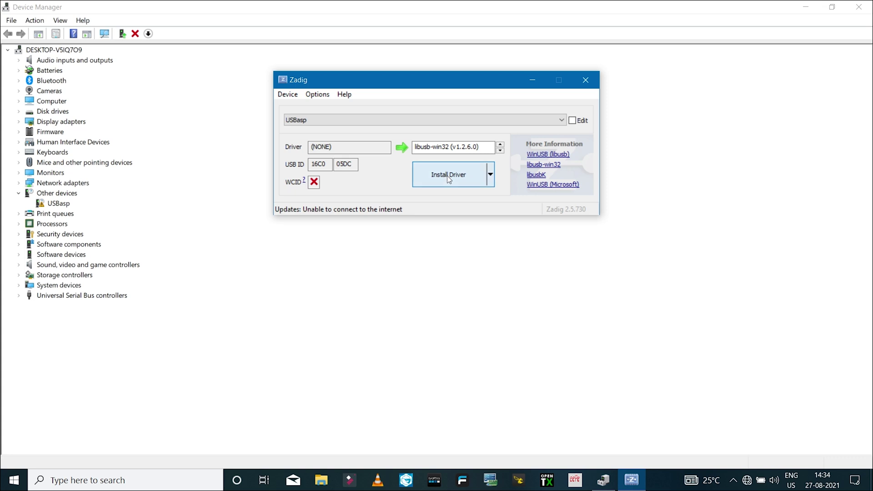
{"action": "left_click", "coordinate": [447, 176]}
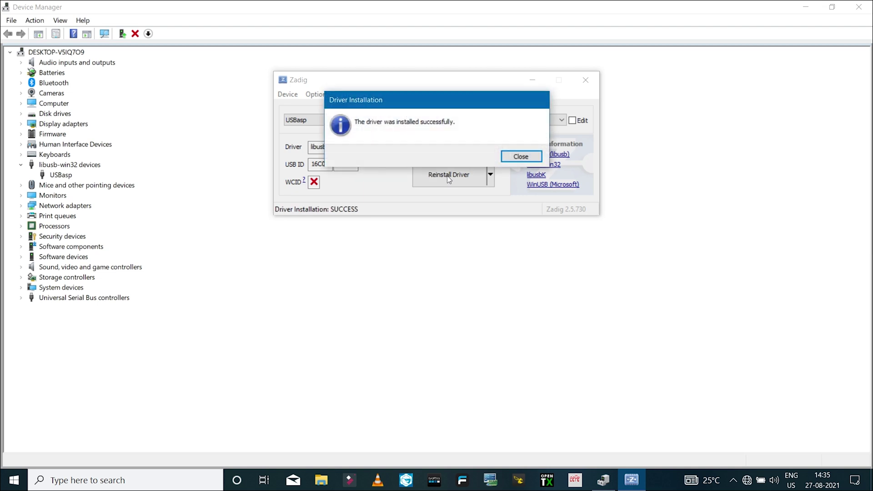
{"action": "left_click", "coordinate": [519, 156]}
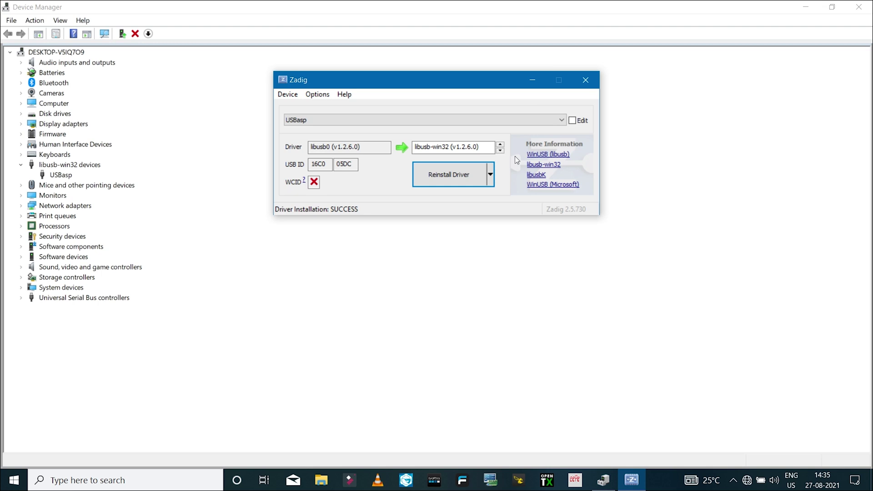
{"action": "key", "text": "alt+F4"}
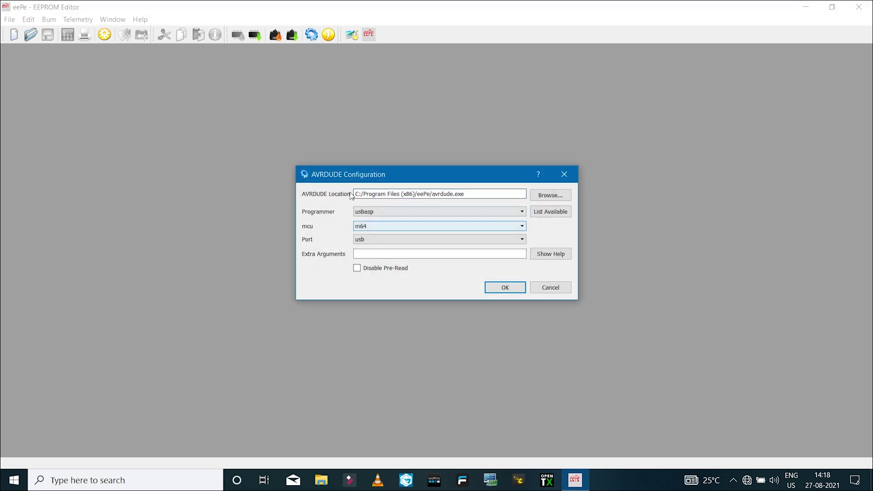
In eePe, configure AVRDUDE with programmer usbasp, mcu m64 and port usb.
{"action": "left_click", "coordinate": [377, 215]}
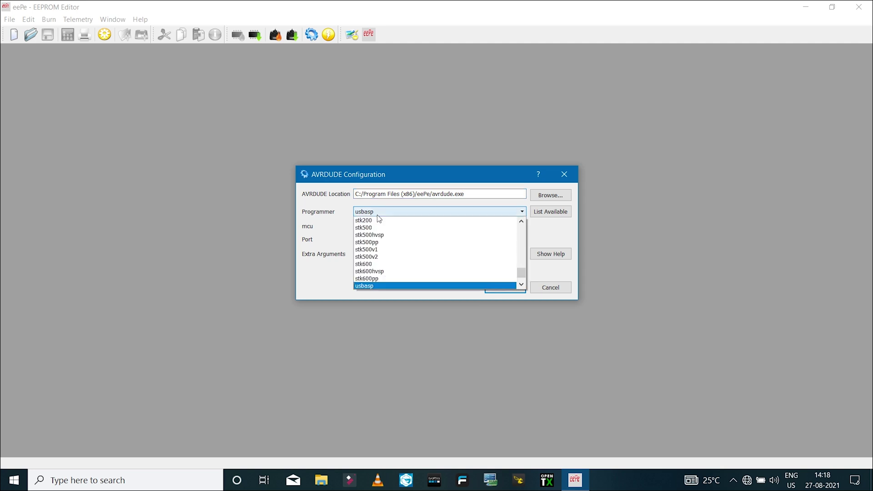
{"action": "left_click", "coordinate": [377, 286]}
{"action": "left_click", "coordinate": [436, 211]}
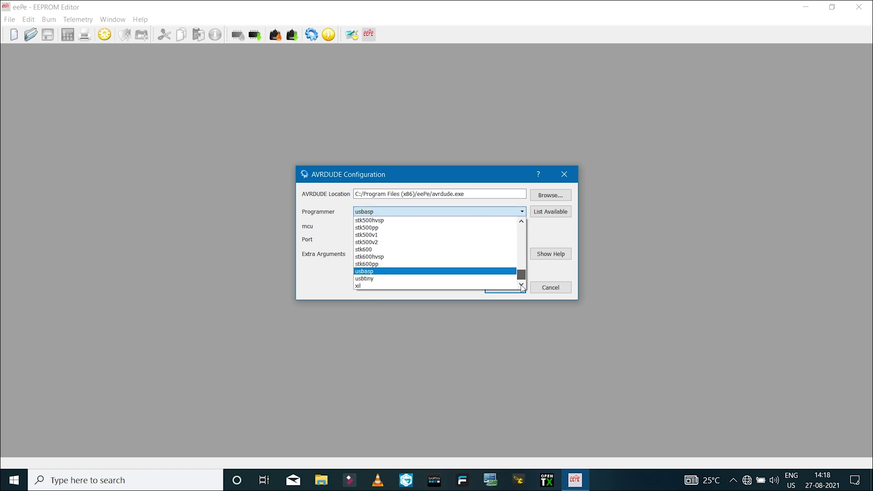
{"action": "left_click", "coordinate": [370, 271]}
{"action": "left_click", "coordinate": [381, 226]}
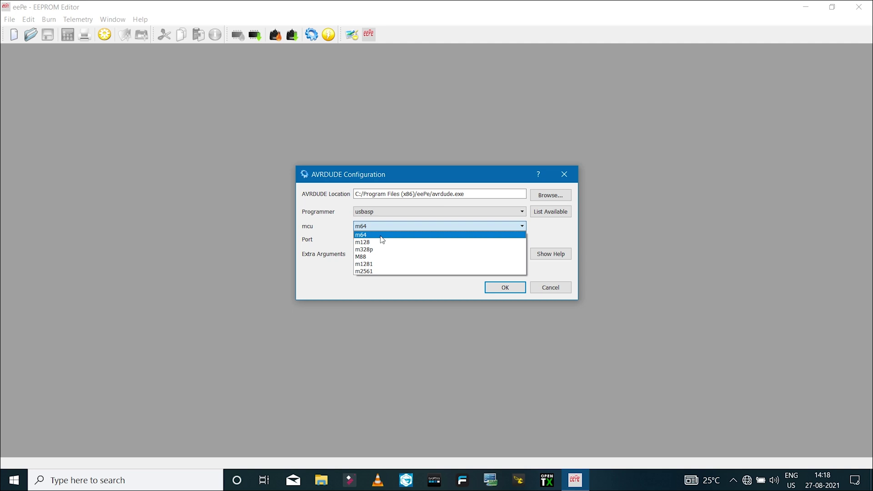
{"action": "left_click", "coordinate": [380, 236]}
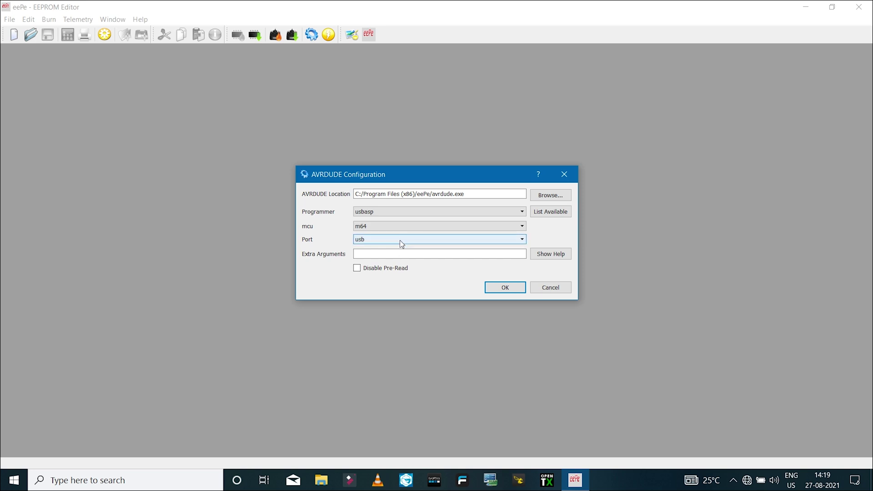
{"action": "left_click", "coordinate": [365, 240]}
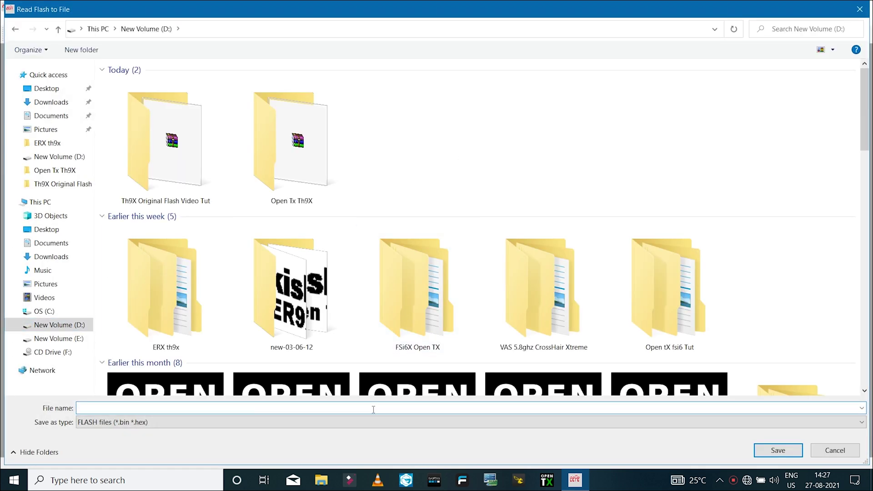
Save the radio's existing flash memory to drive D as a backup file named BackUp Th9x.
{"action": "type", "text": "BackUp Th9x"}
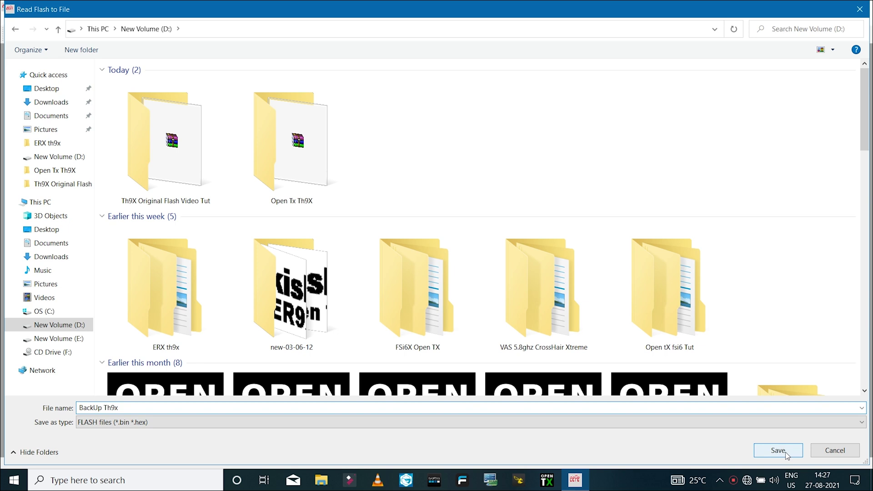
{"action": "left_click", "coordinate": [784, 452]}
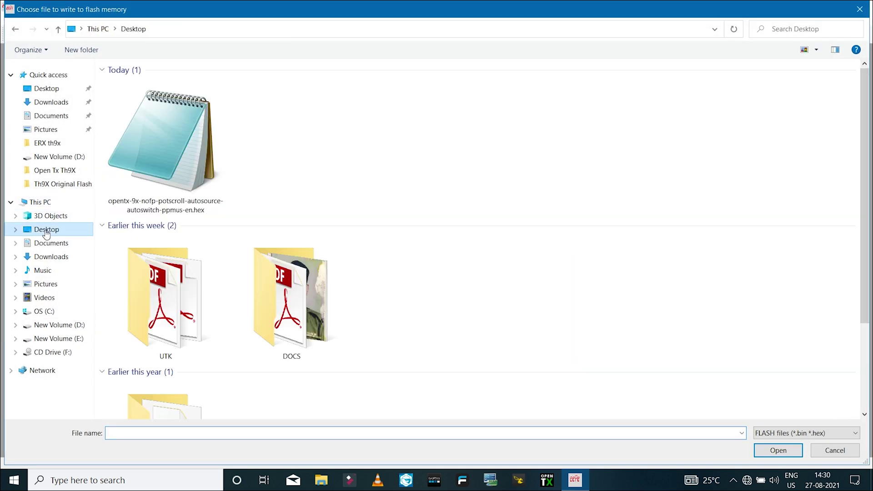
Write opentx-9x-nofp-potscroll-autosource-autoswitch-ppmus-en.hex from the Desktop to the radio's flash memory.
{"action": "left_click", "coordinate": [184, 151]}
{"action": "left_click", "coordinate": [775, 451]}
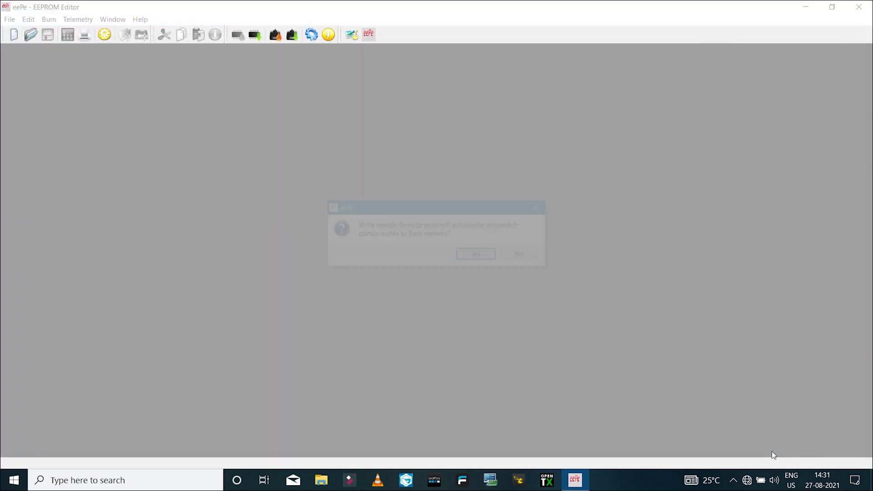
{"action": "left_click", "coordinate": [479, 258]}
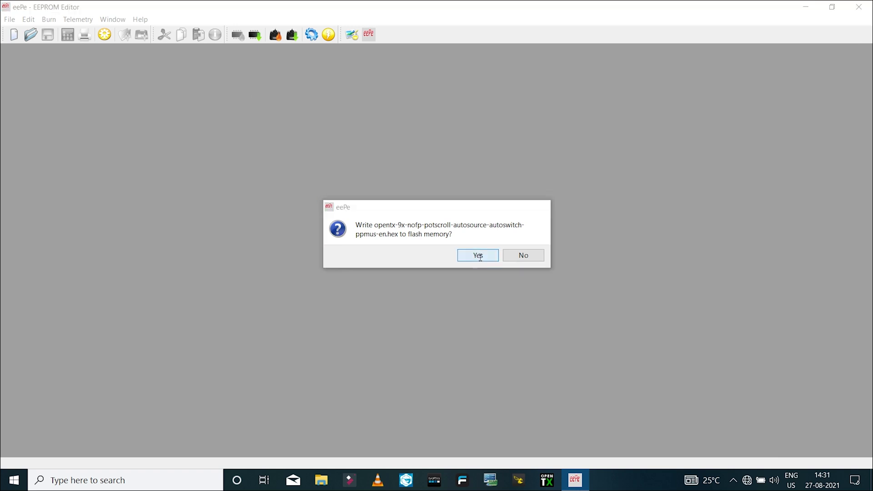